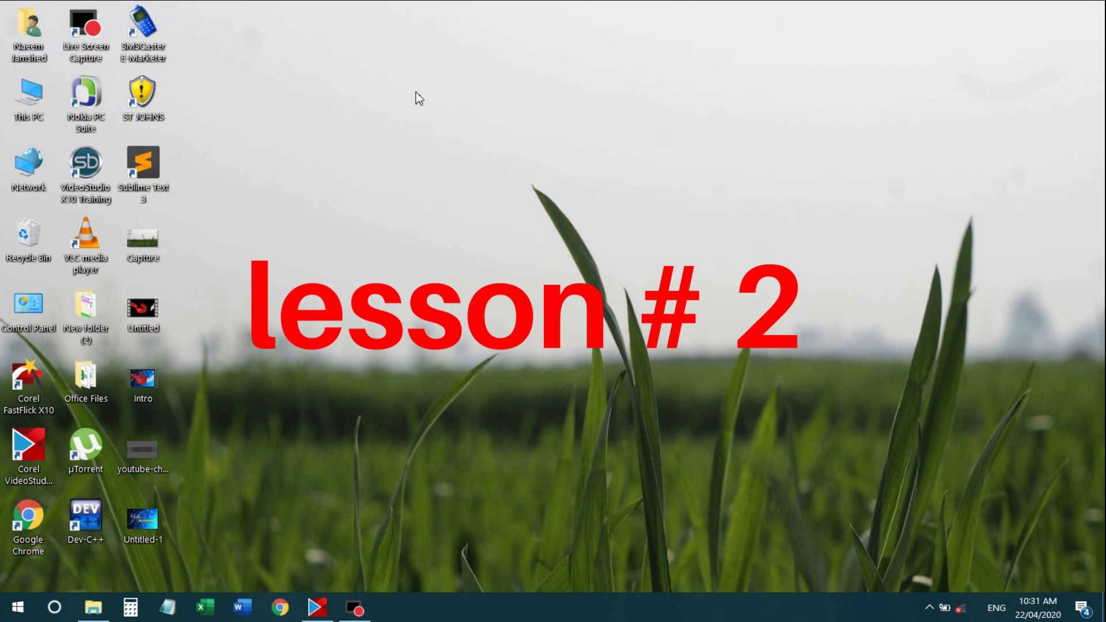
Step: Start Excel and create a blank workbook
left_click(205, 607)
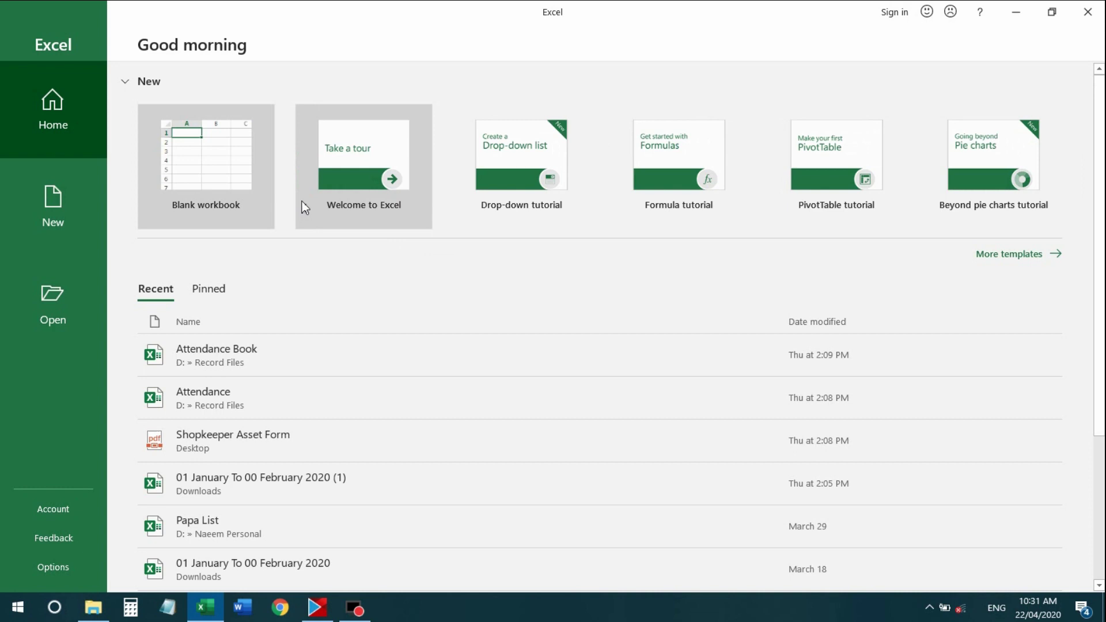
left_click(230, 152)
left_click(357, 230)
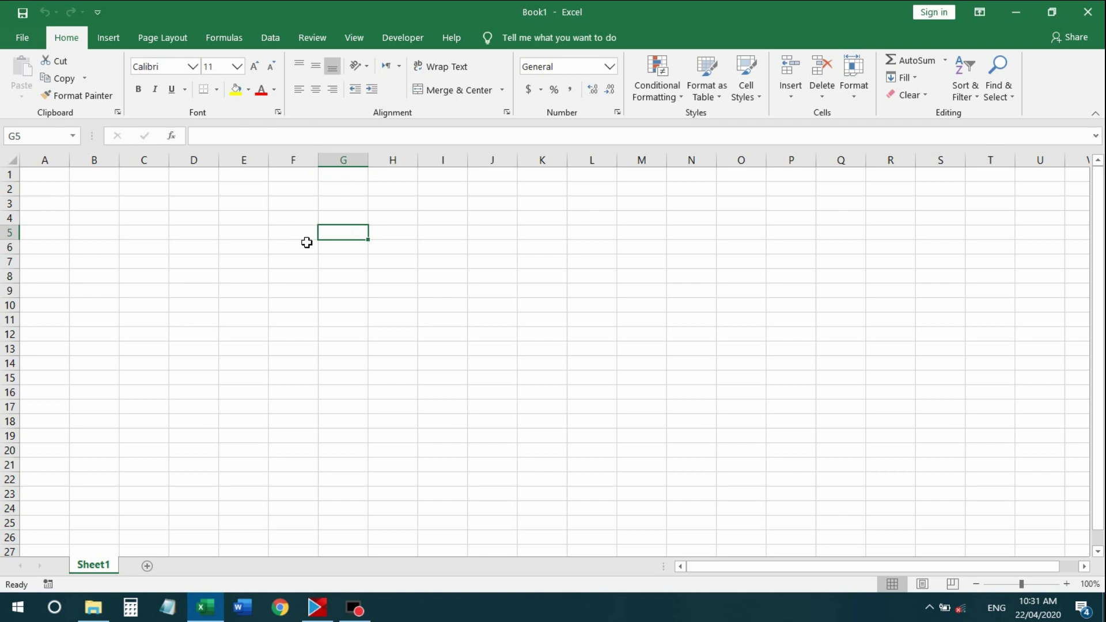
Step: Select several cells around F5 to H7 and examine their references in the Name Box and their contents in the formula bar
left_click(392, 270)
left_click(390, 246)
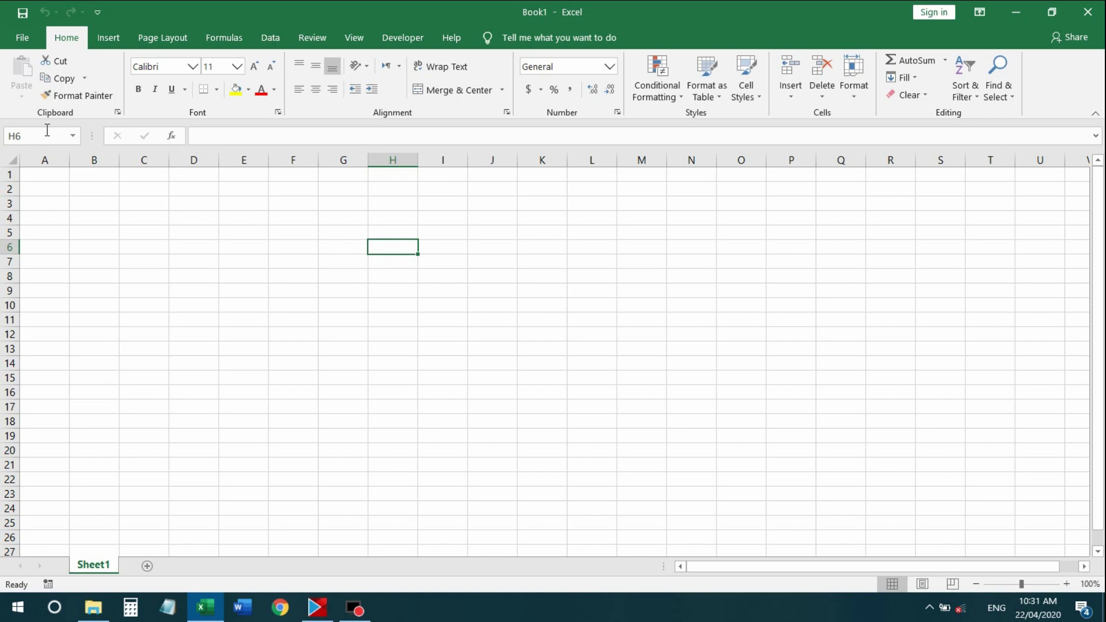
left_click(343, 233)
left_click(302, 234)
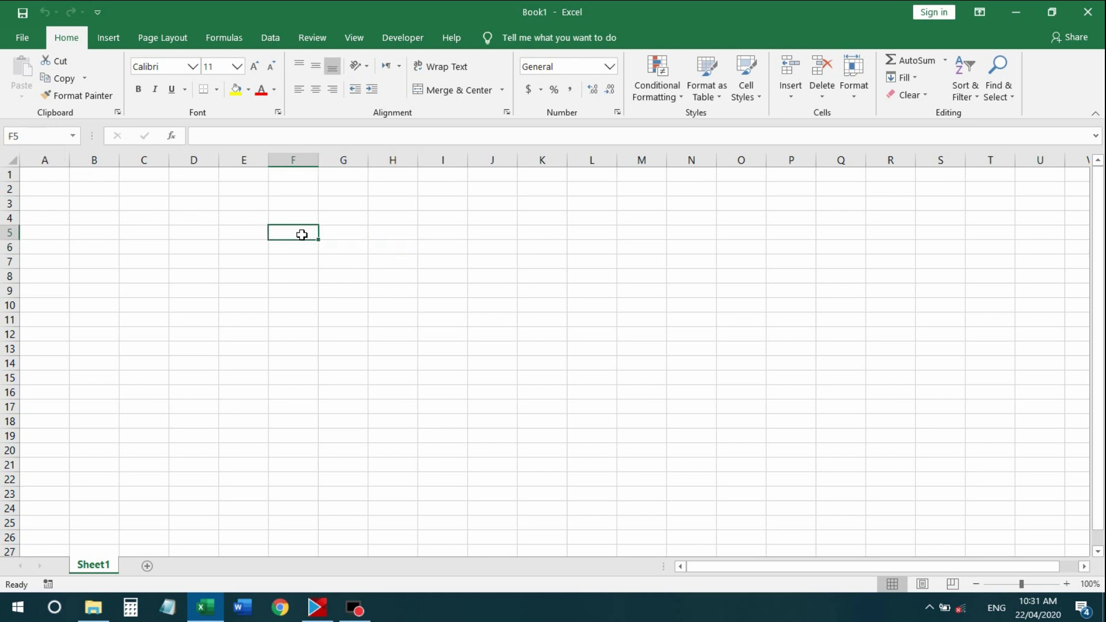
left_click(345, 233)
left_click(306, 237)
left_click(342, 222)
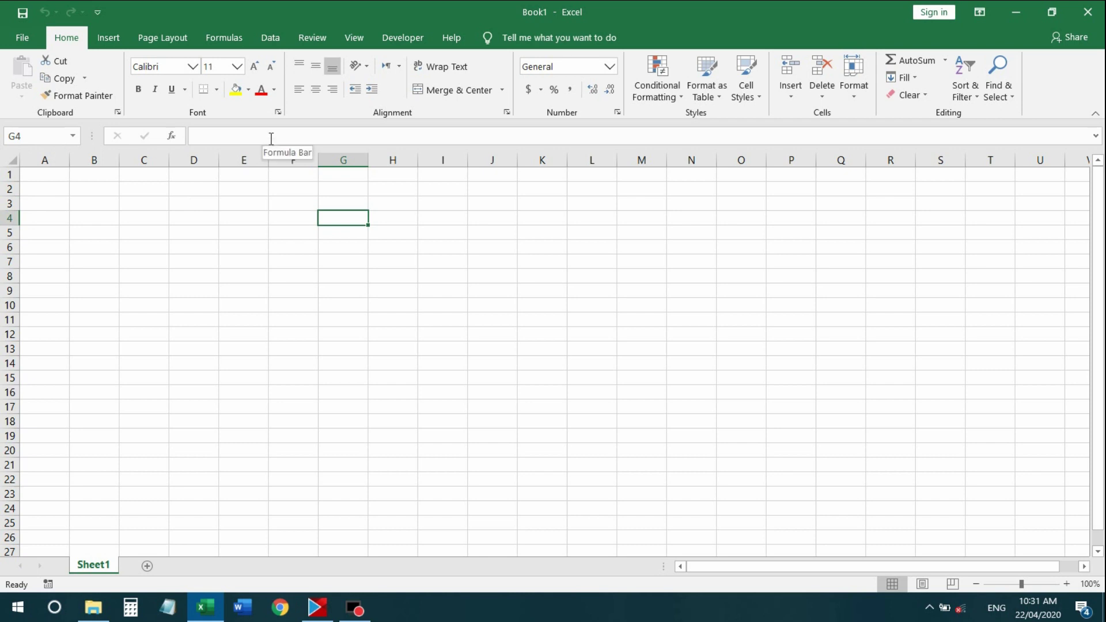
left_click(351, 246)
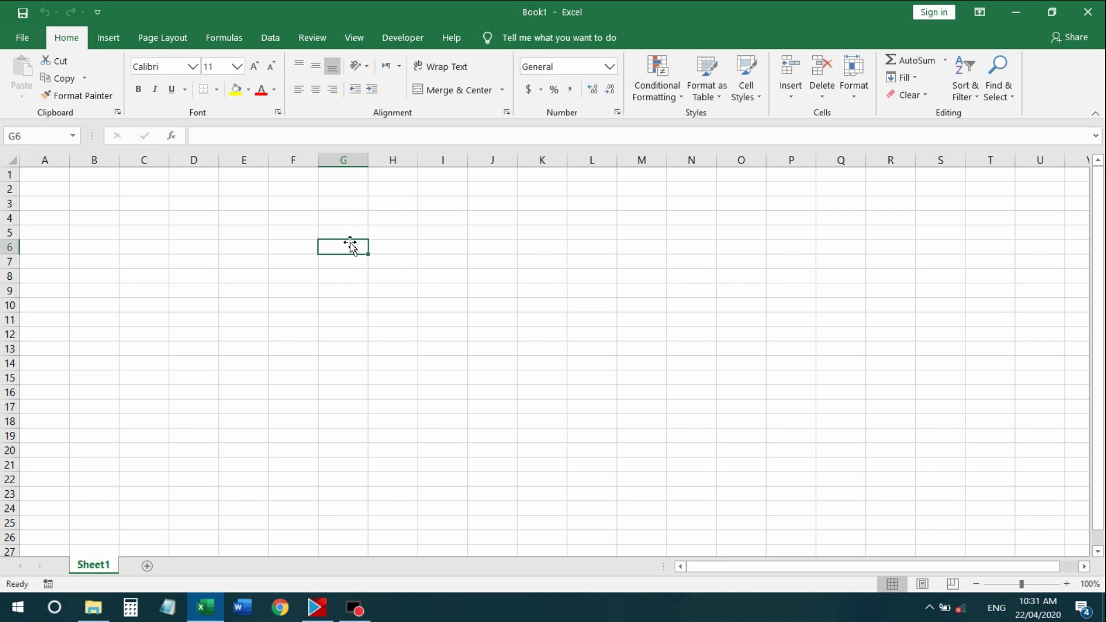
left_click(291, 138)
key("Escape")
key("Left")
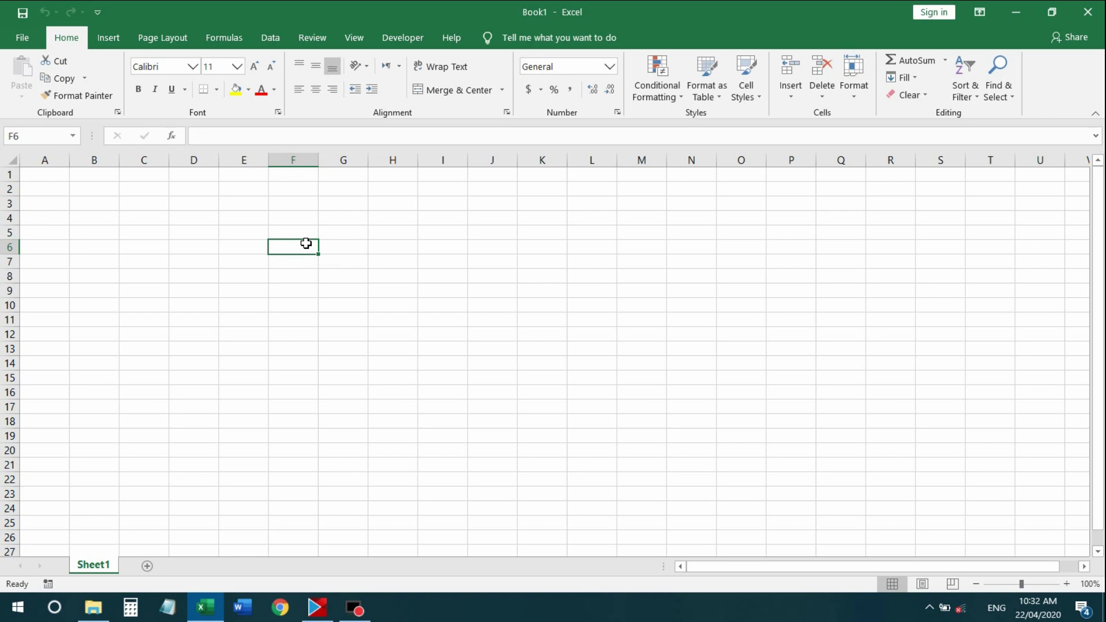
left_click(402, 264)
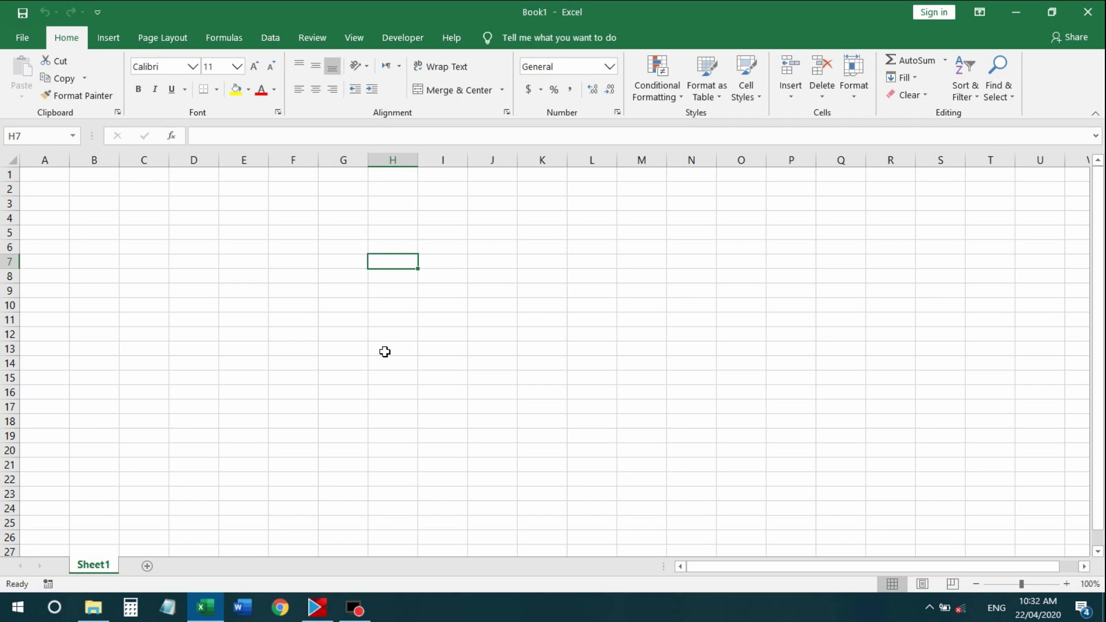
type("=")
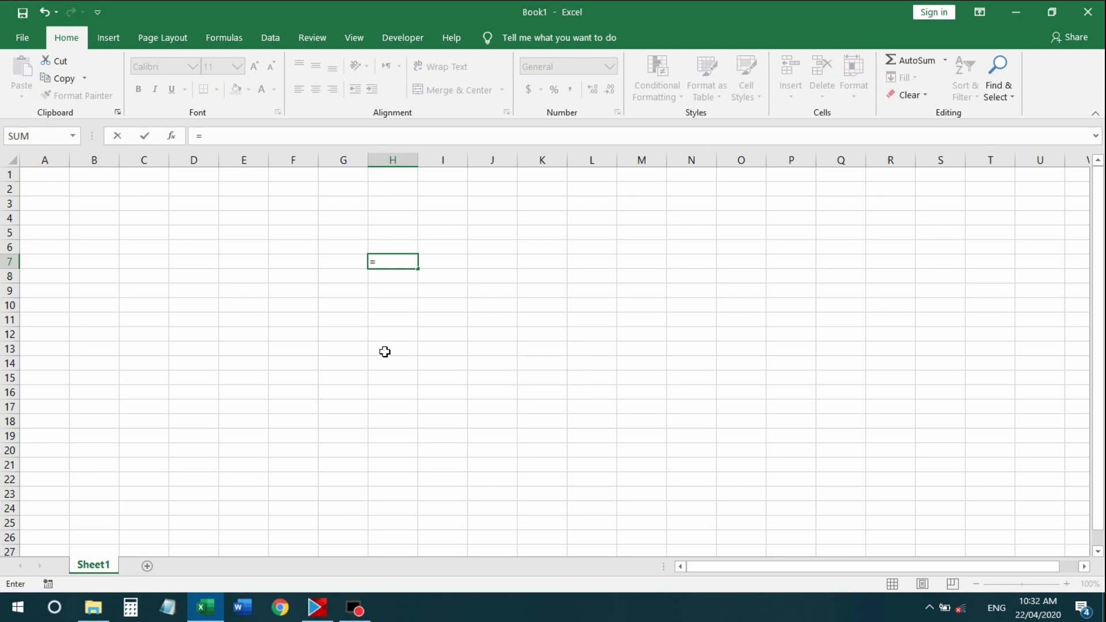
key("Escape")
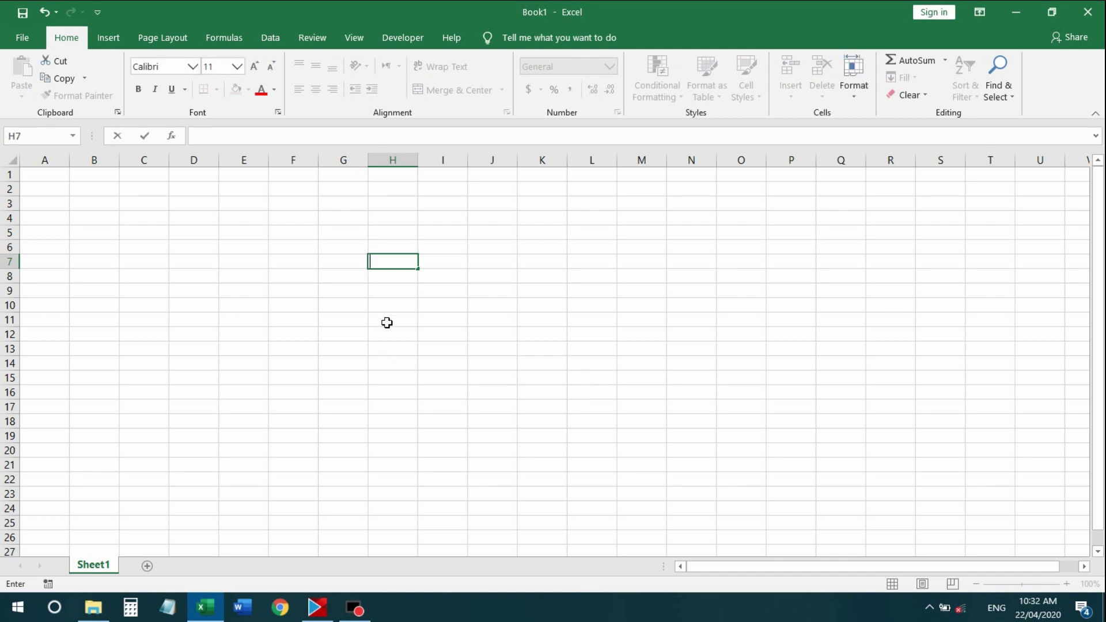
Step: Enter 10 in G6 and 20 in H6, and centre-align the range G6:I6
left_click(359, 258)
left_click(353, 248)
type("10")
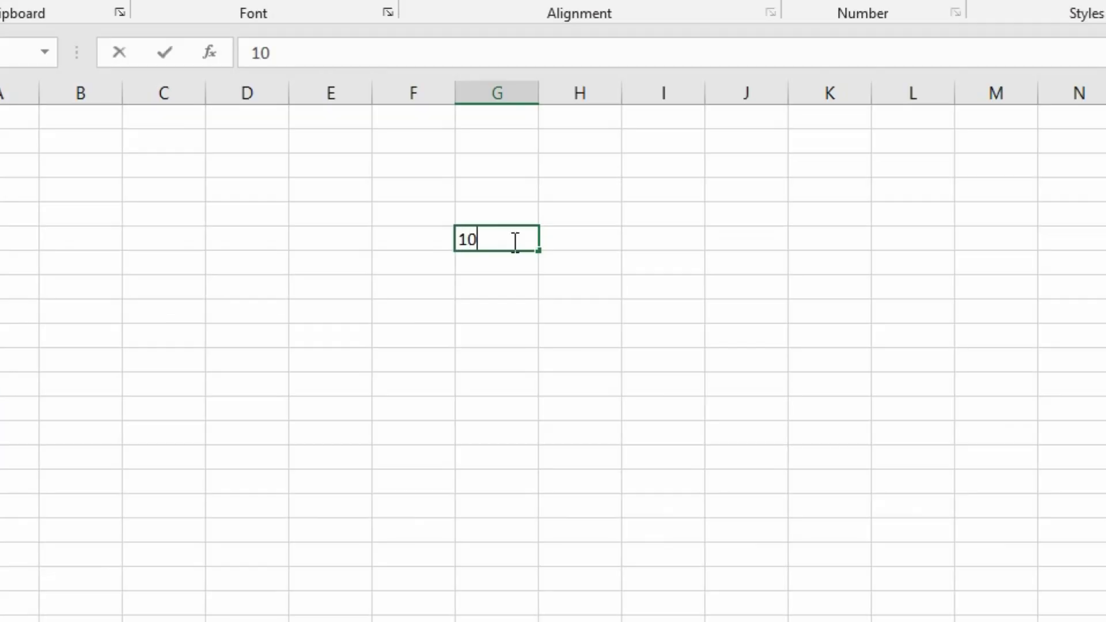
key("Tab")
type("20")
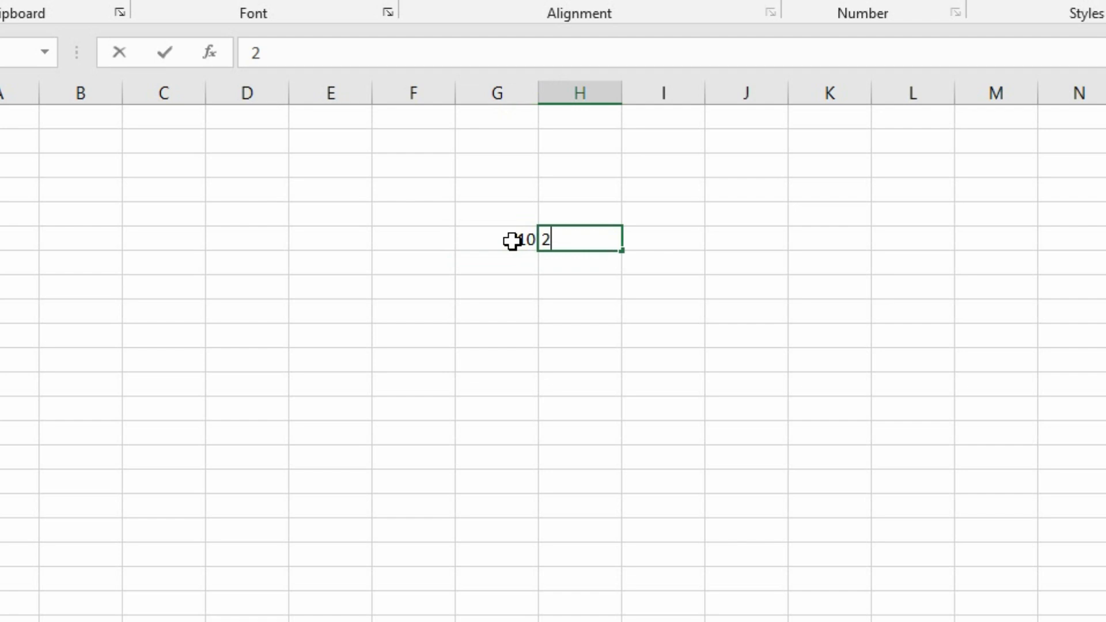
key("Tab")
key("shift+Left")
key("shift+Left")
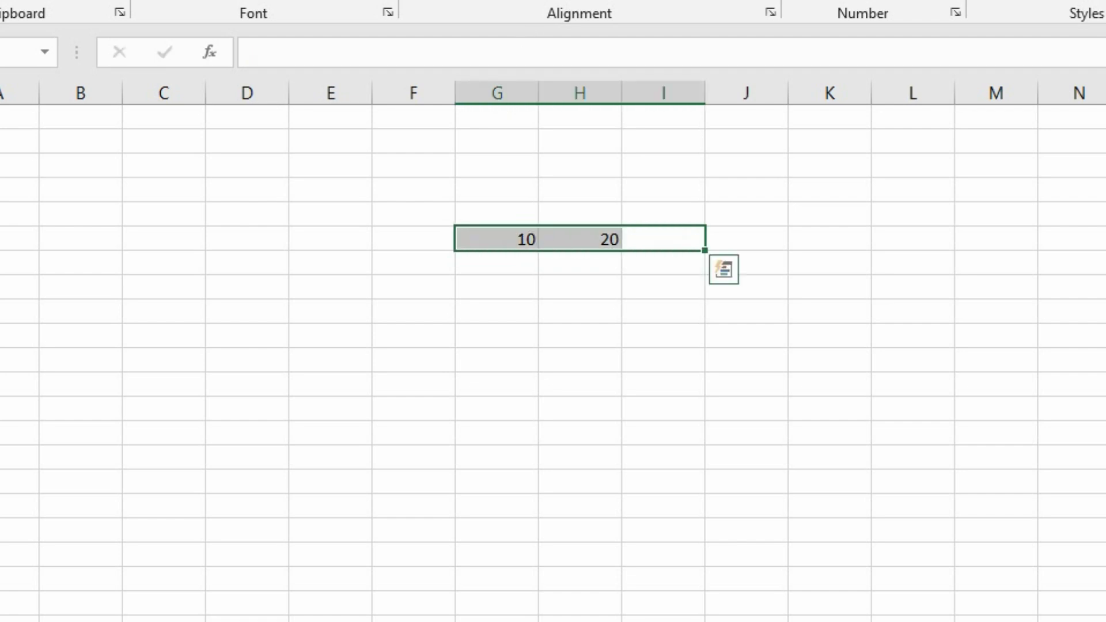
Step: Begin a SUM formula in cell I6, up to its opening parenthesis
left_click(664, 239)
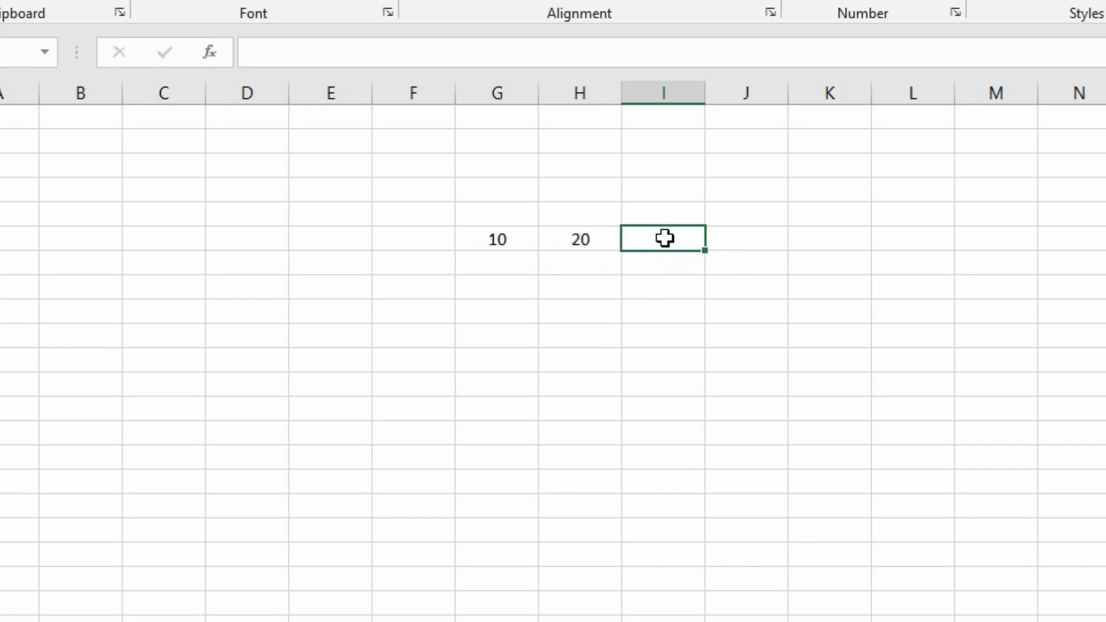
double_click(665, 238)
type("=")
key("BackSpace")
type("=sum")
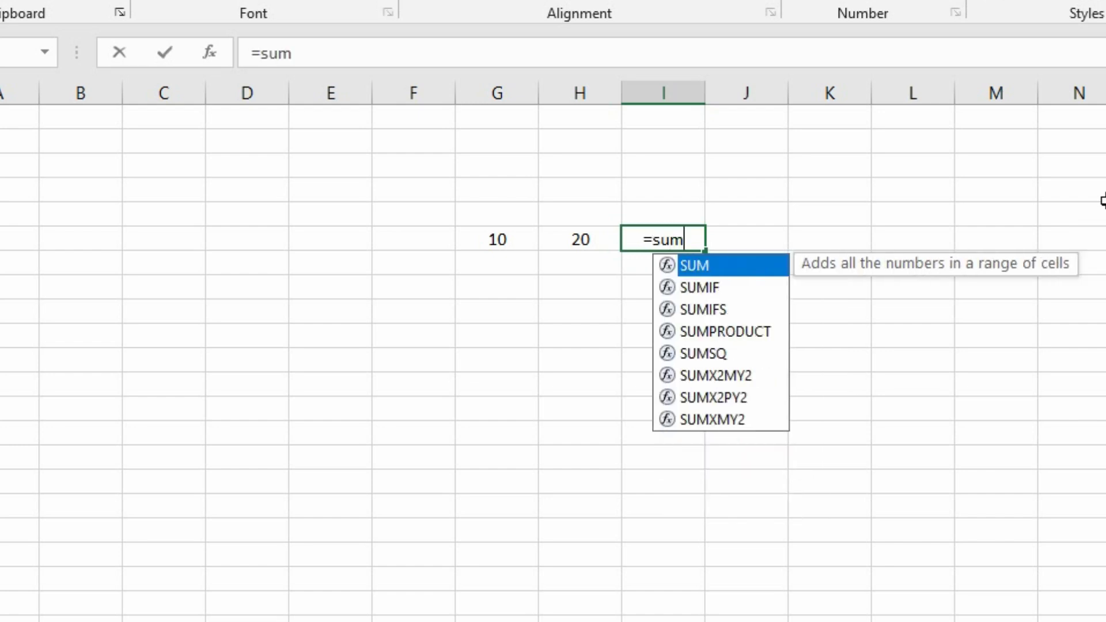
type("(")
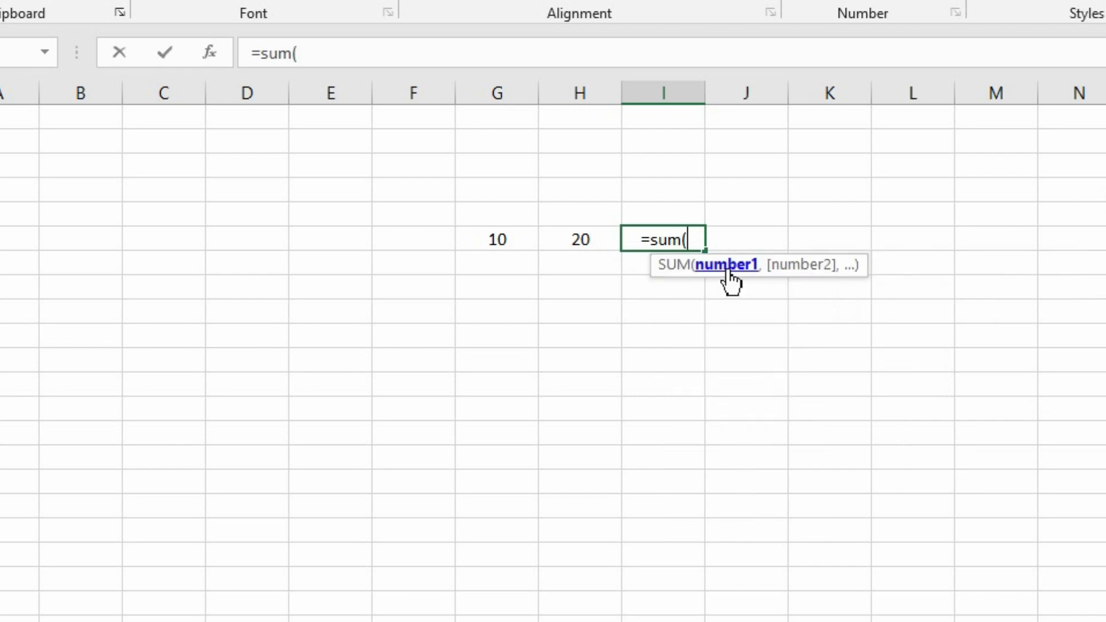
left_click(515, 238)
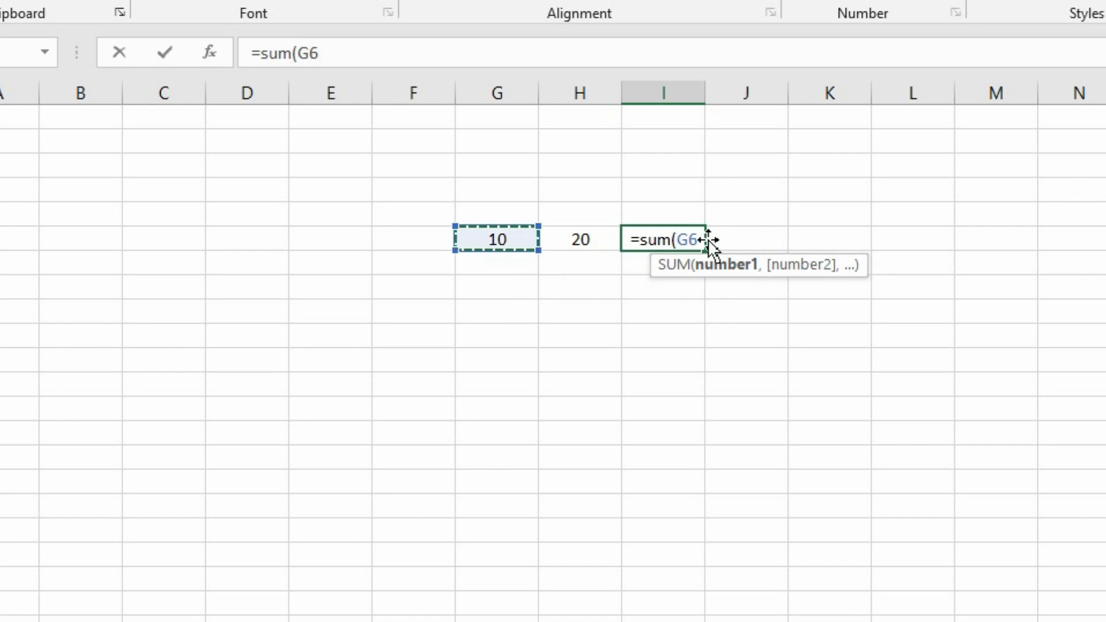
key("BackSpace")
key("BackSpace")
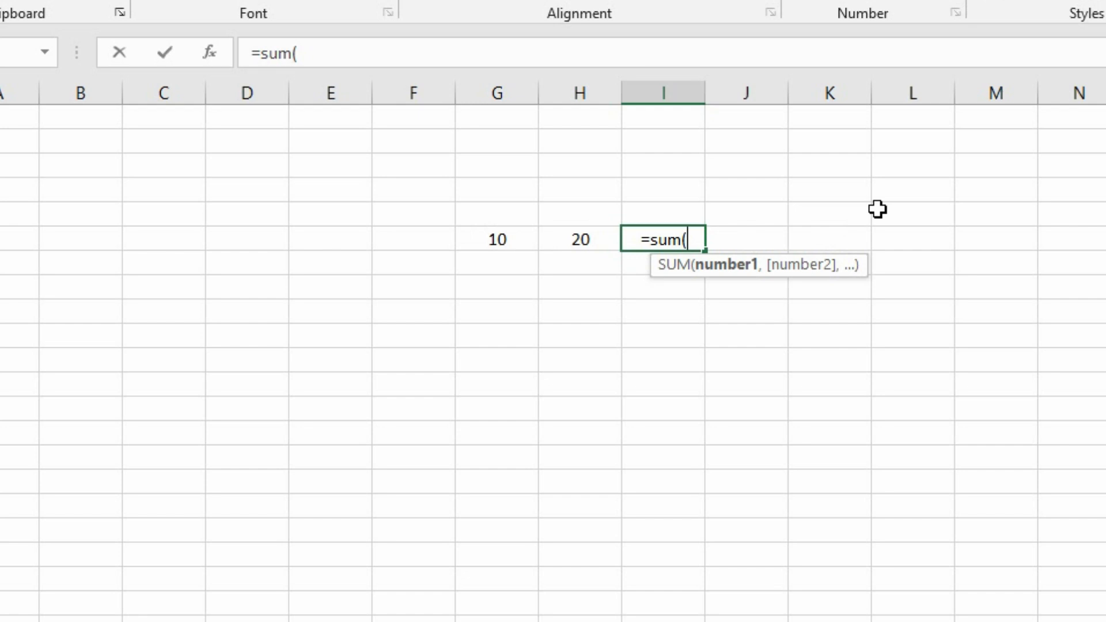
Step: Complete the formula in I6 as =sum(g6,h6) to add the two numbers beside it
type("g")
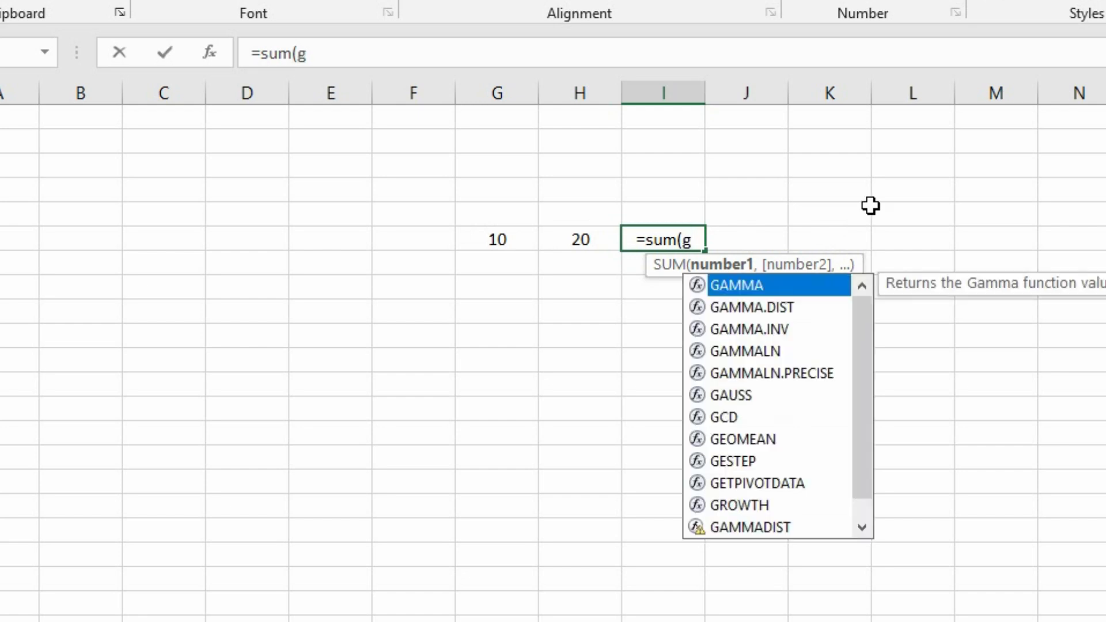
type("6")
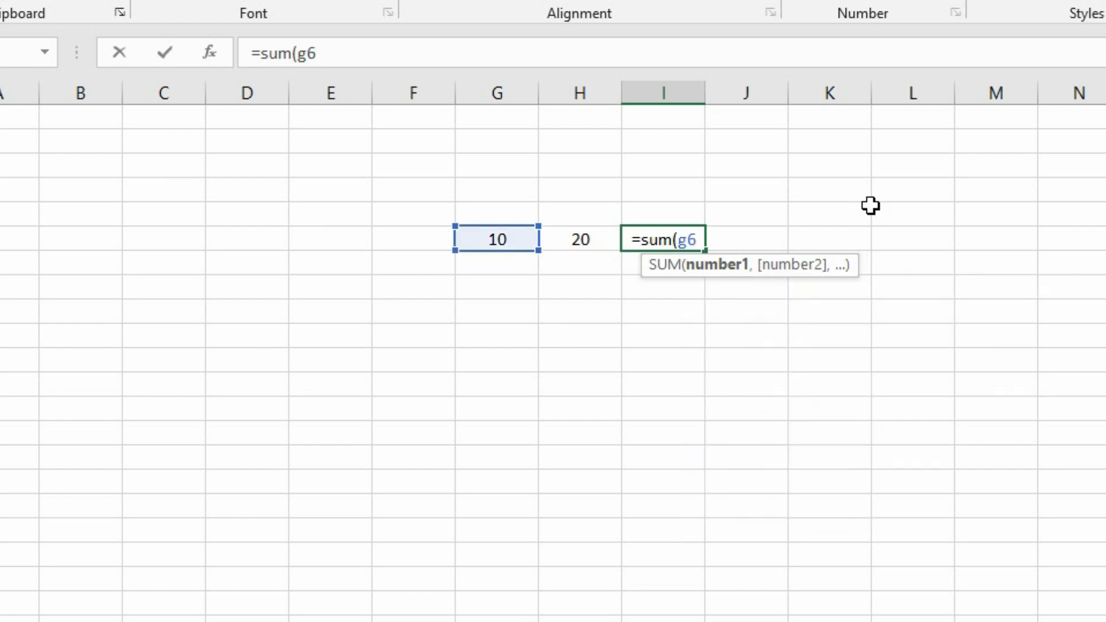
type(",")
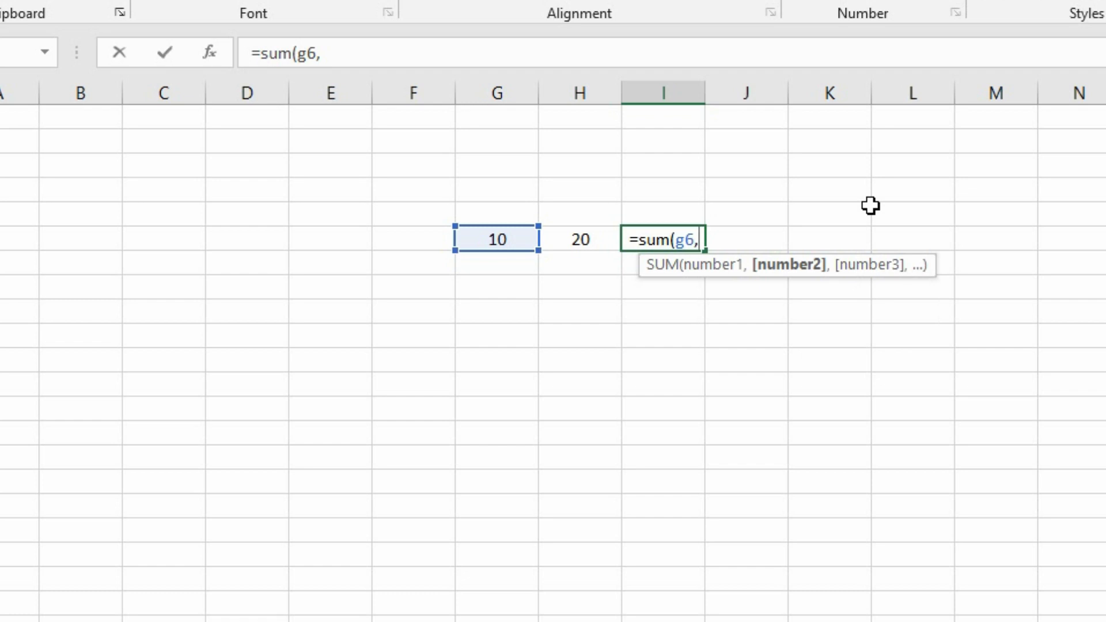
type("h6")
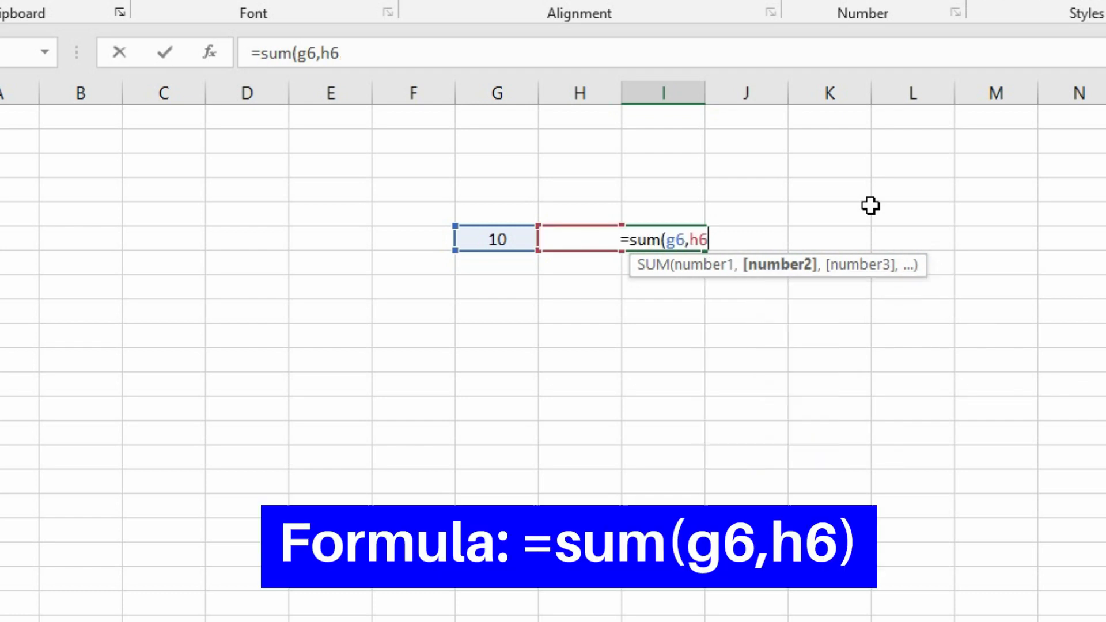
type(")")
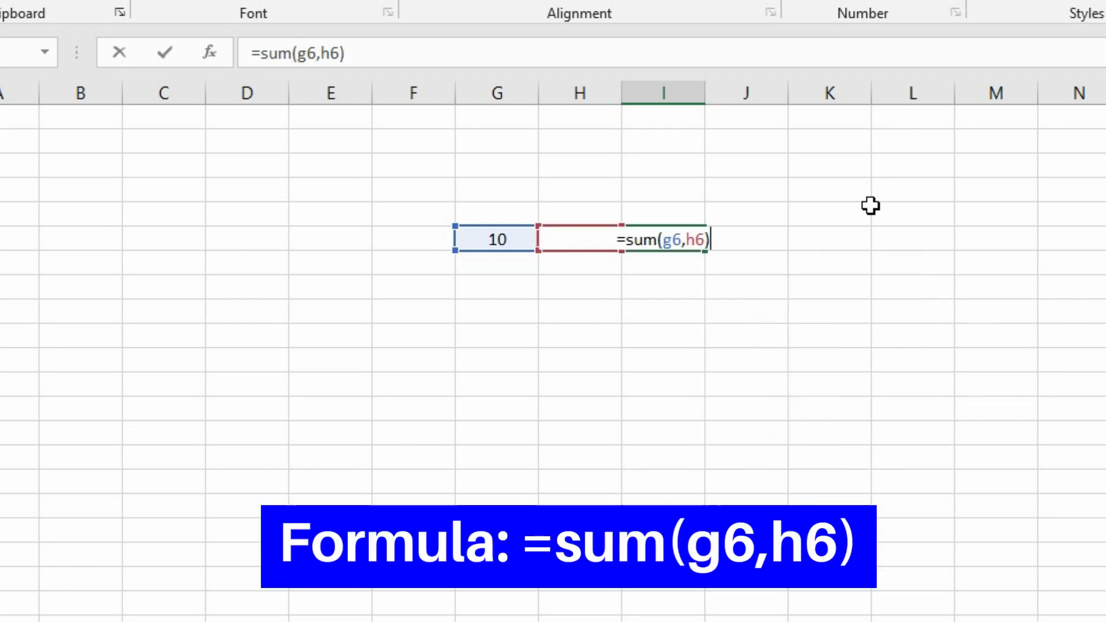
key("Return")
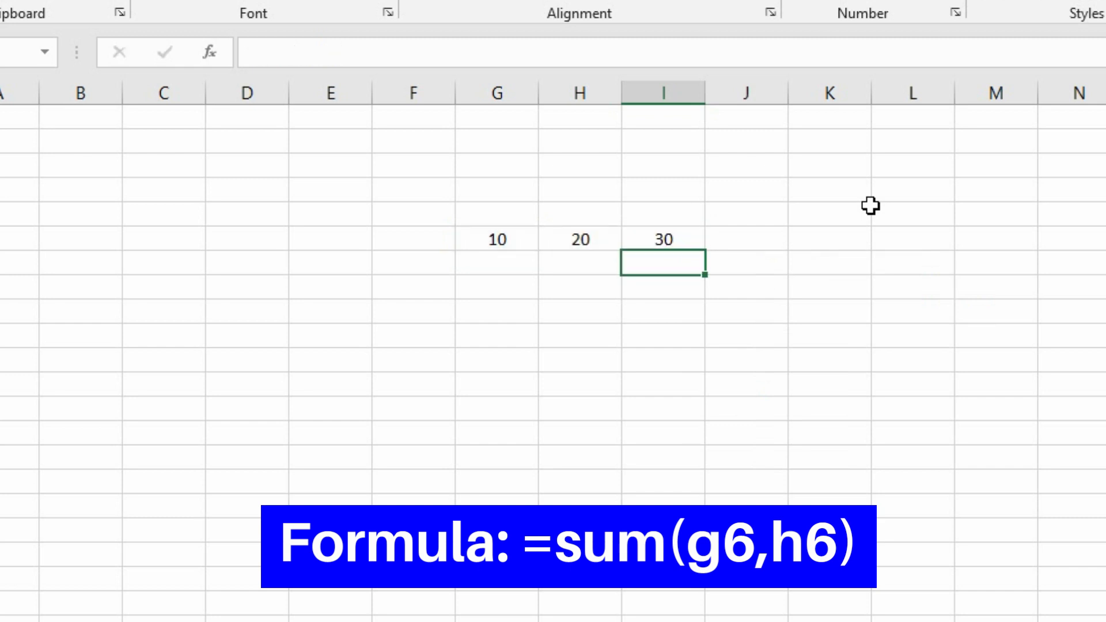
Step: Change the value in G6 to 5
key("Left")
key("Up")
key("Left")
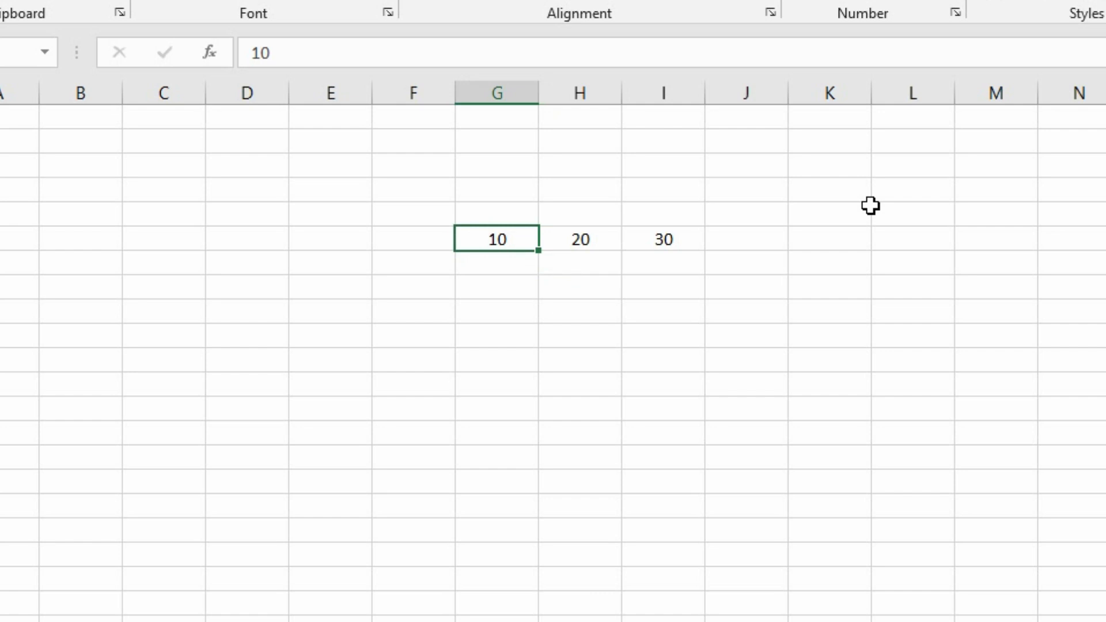
type("5")
key("Return")
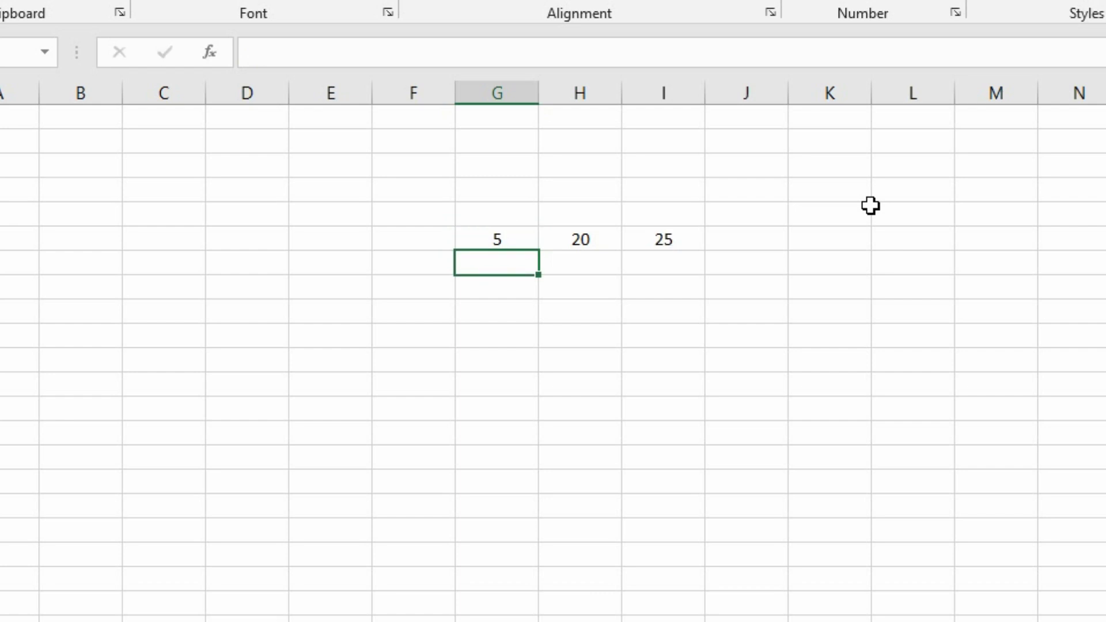
key("Up")
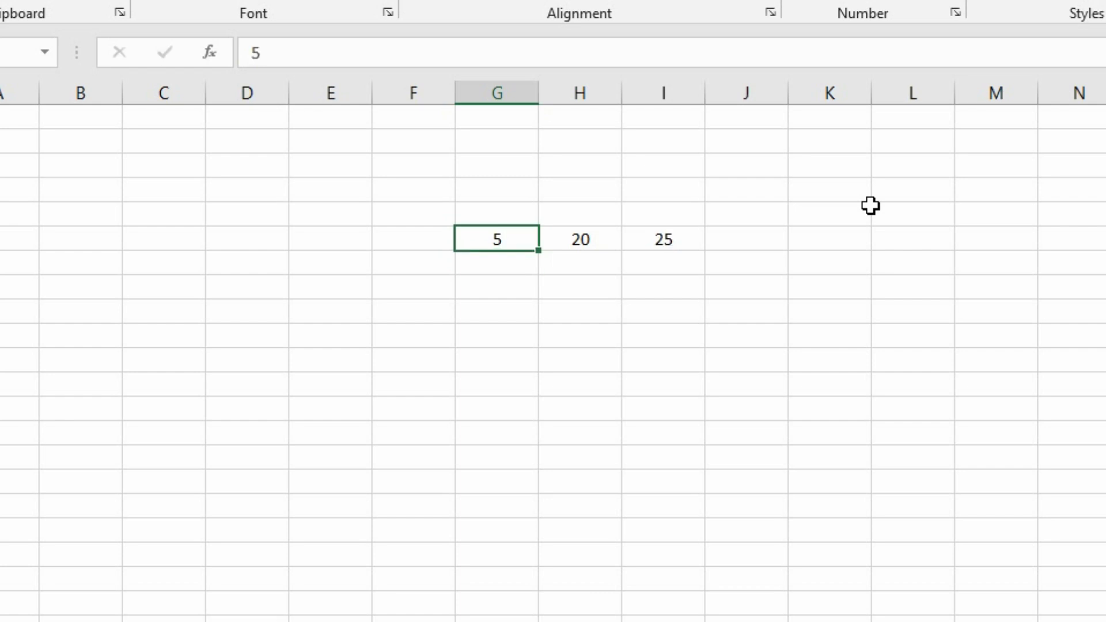
key("Right")
key("Down")
key("Left")
key("Right")
key("Right")
key("Down")
key("Down")
key("Up")
key("Up")
key("Down")
key("Up")
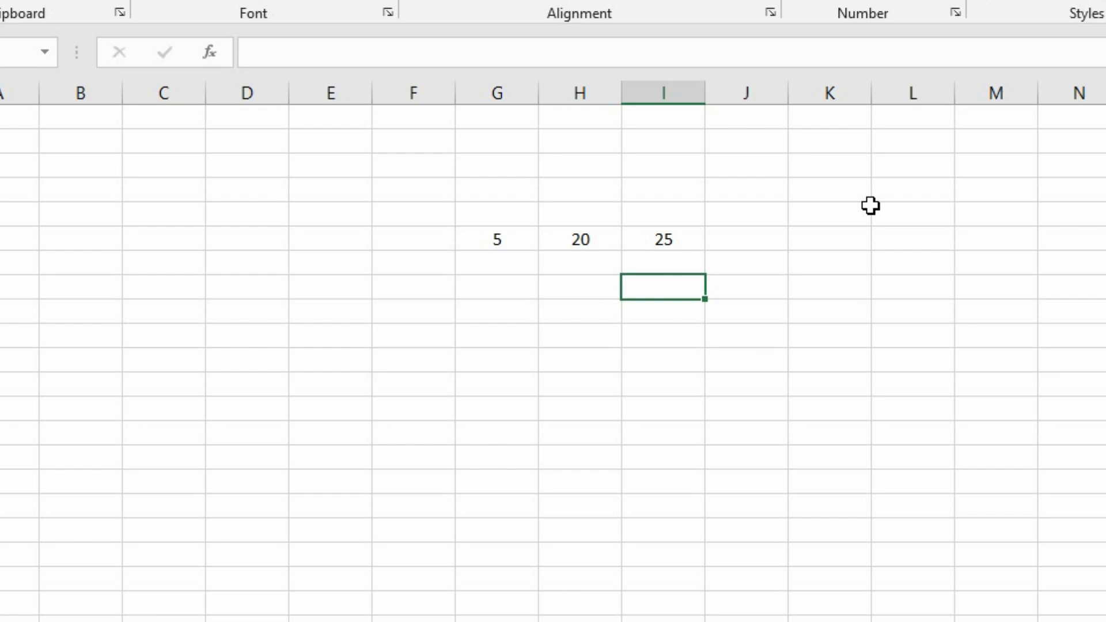
key("Left")
key("Up")
key("Up")
key("Down")
Step: Enter the formula =sum(g6-h6) in K6 to subtract H6 from G6
key("Right")
key("Right")
key("Right")
key("Up")
type("=")
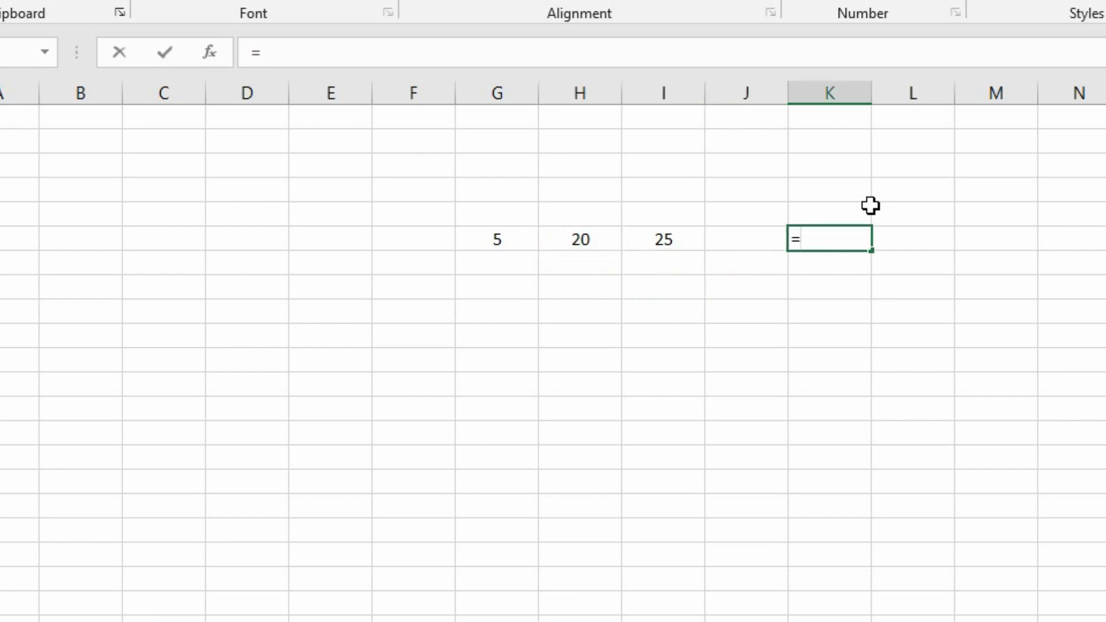
type("sum(")
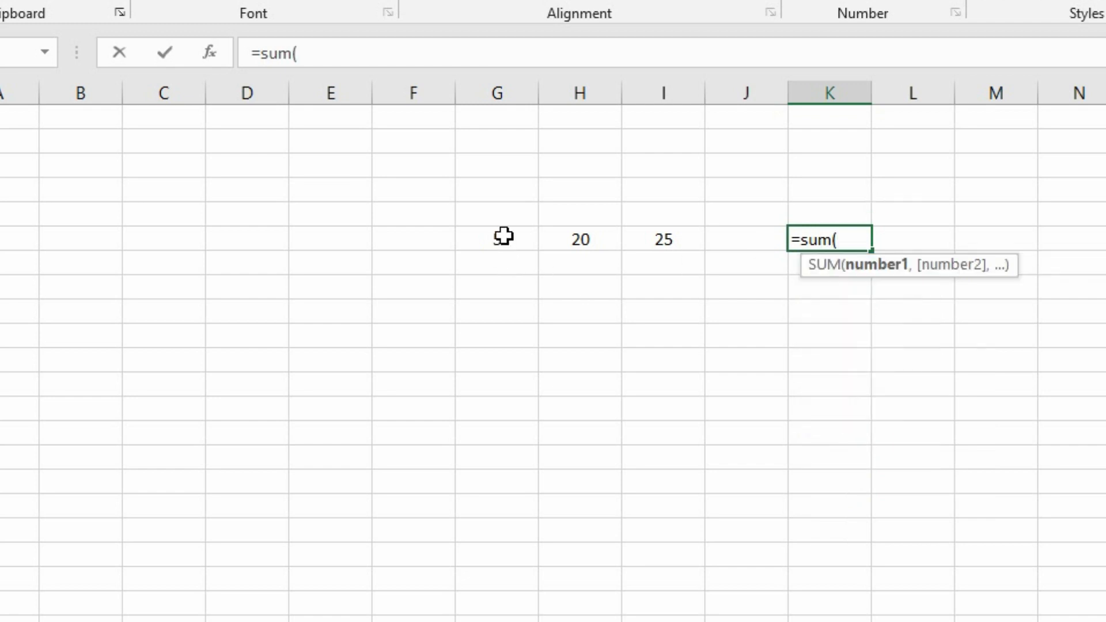
type("g")
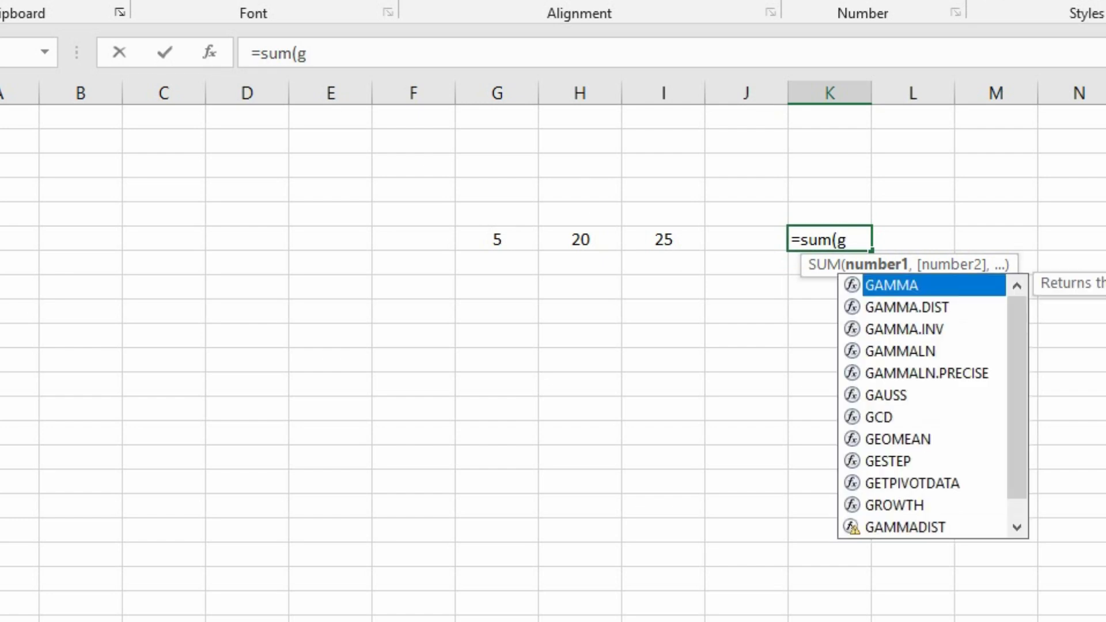
type("6-")
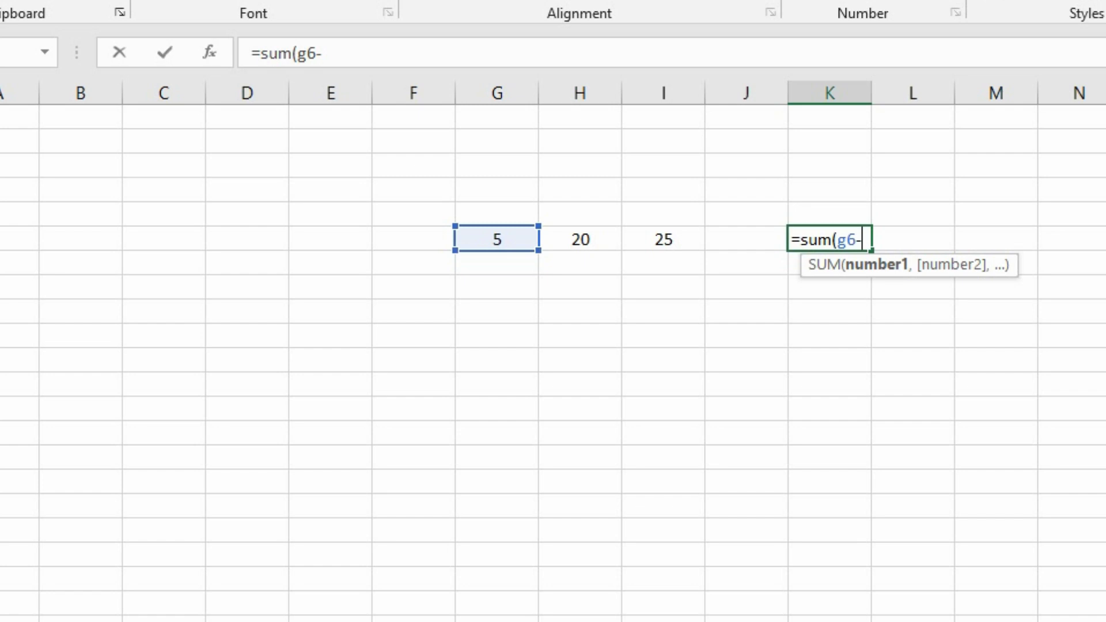
type("h")
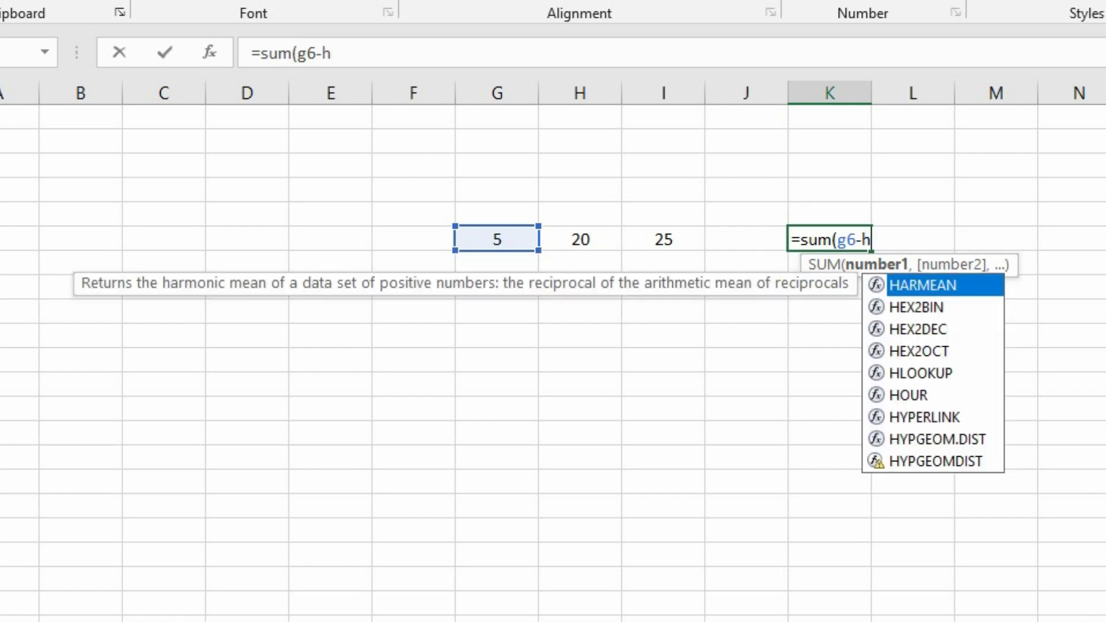
type("6)")
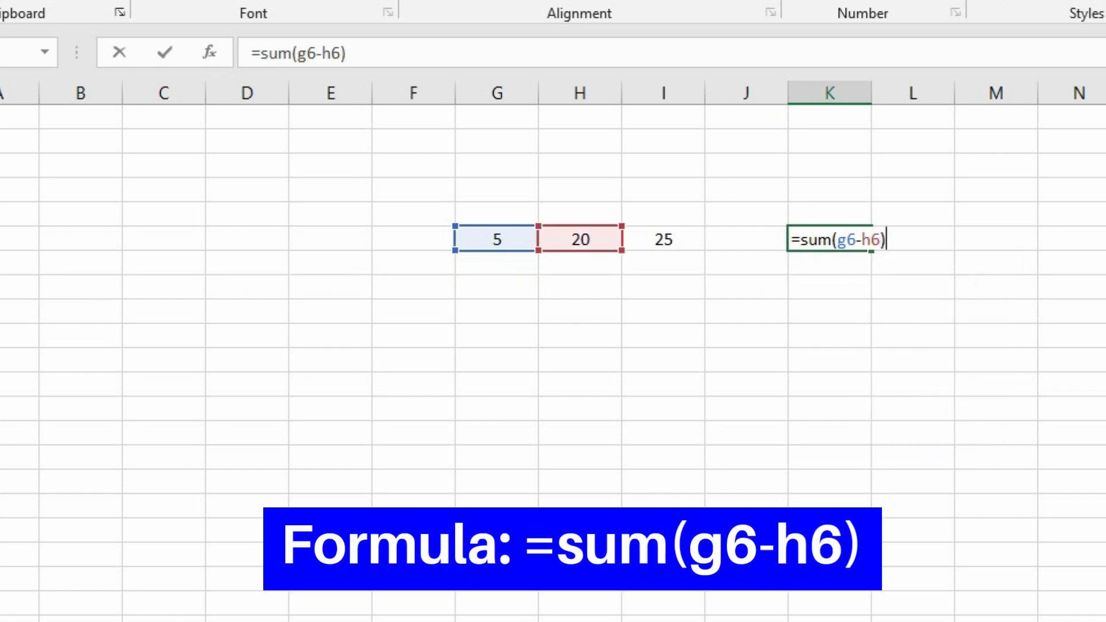
key("Return")
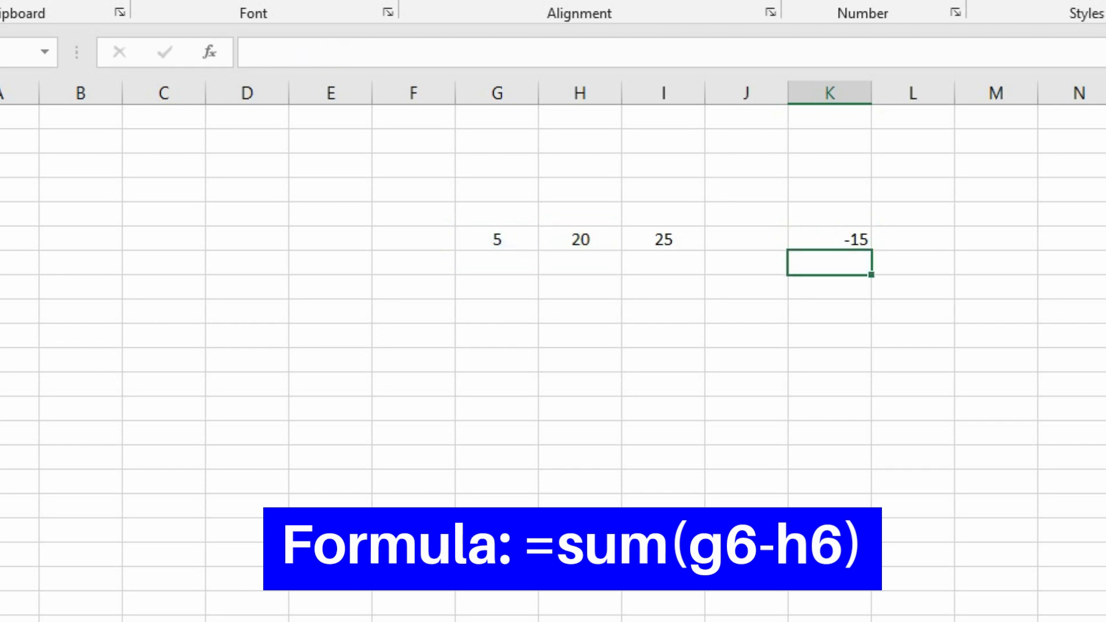
Step: Check the subtraction formula in K6, and set the value in G6 to 50
left_click(839, 241)
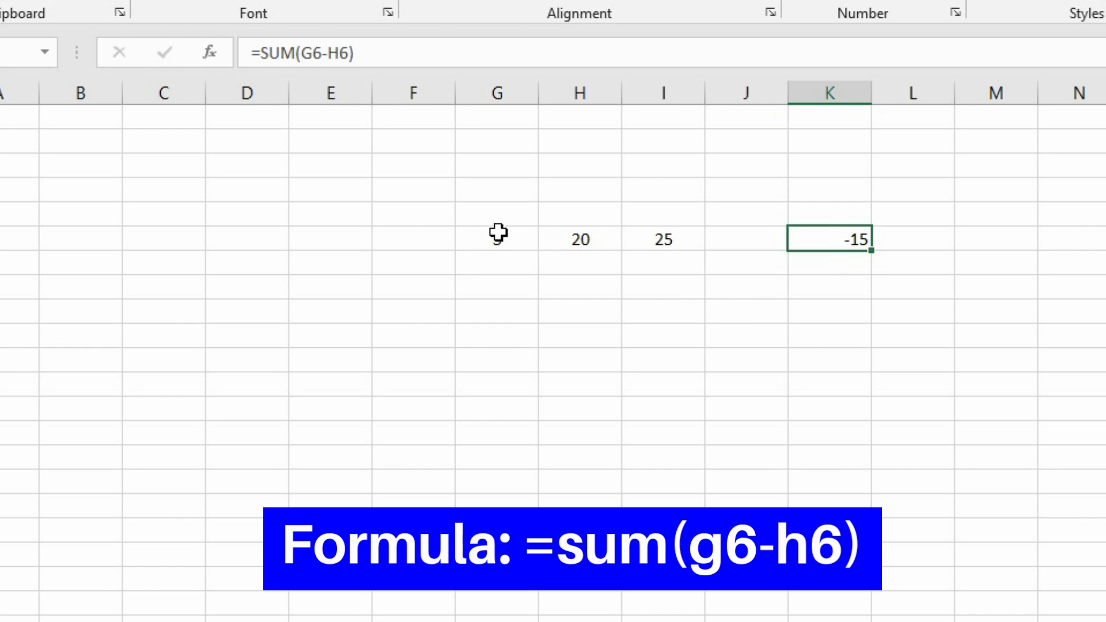
left_click(499, 236)
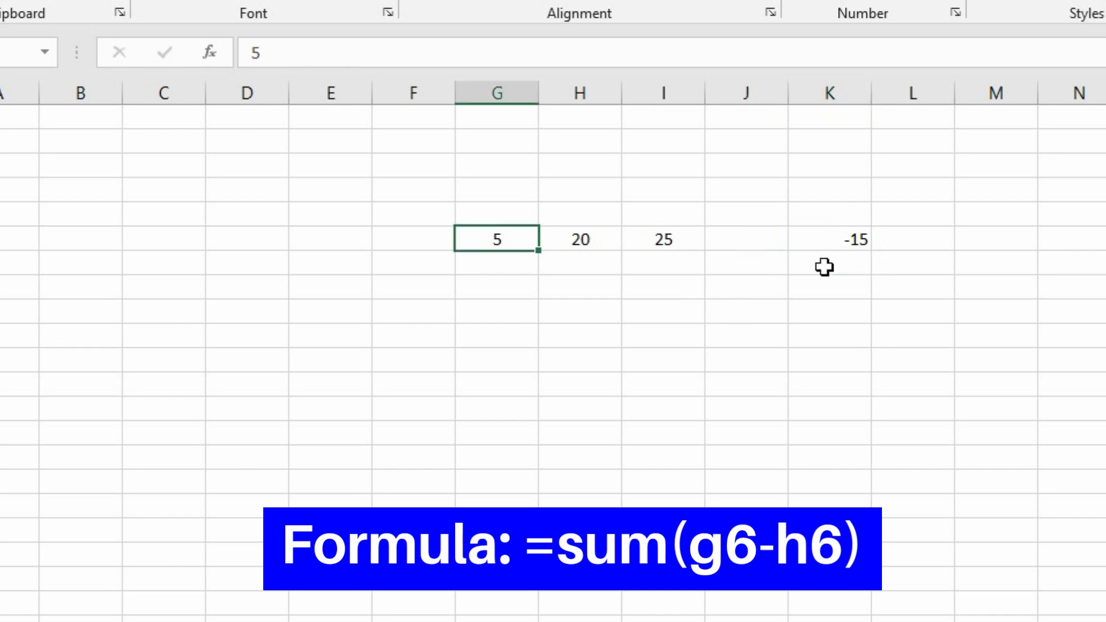
type("50")
key("Return")
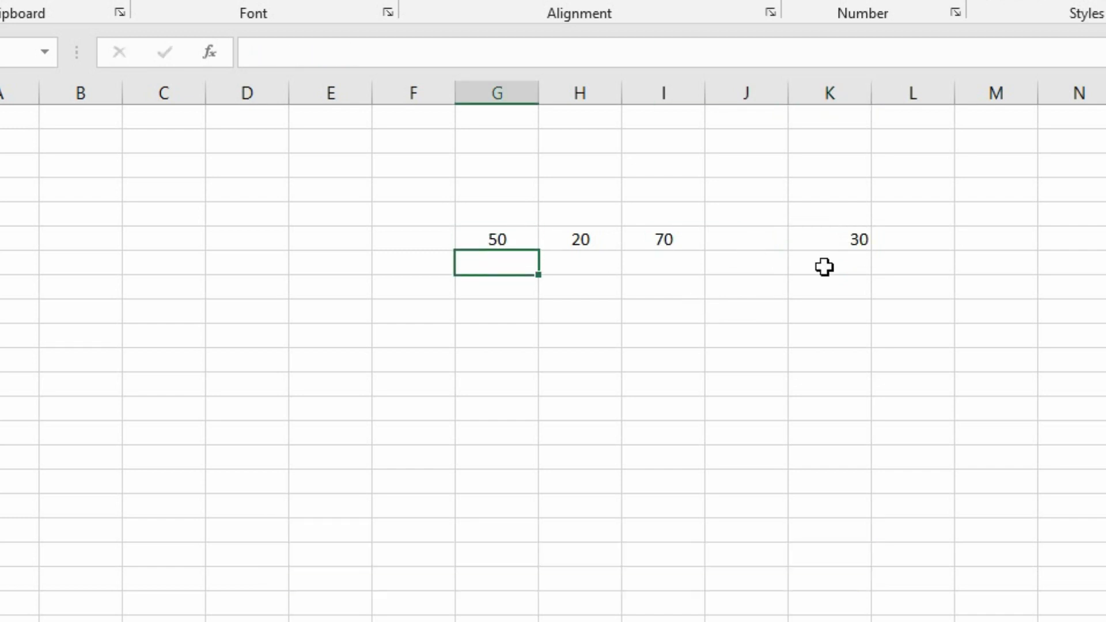
Step: Review the addition formula in I6 and the subtraction formula in K6 against their input values in G6 and H6
left_click(664, 245)
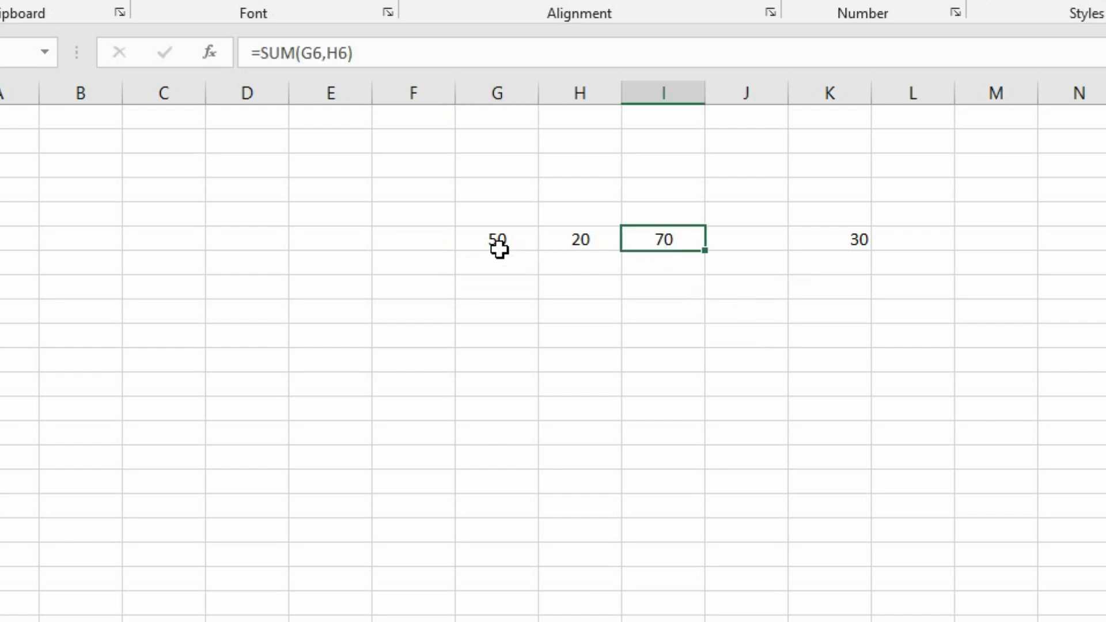
left_click(583, 261)
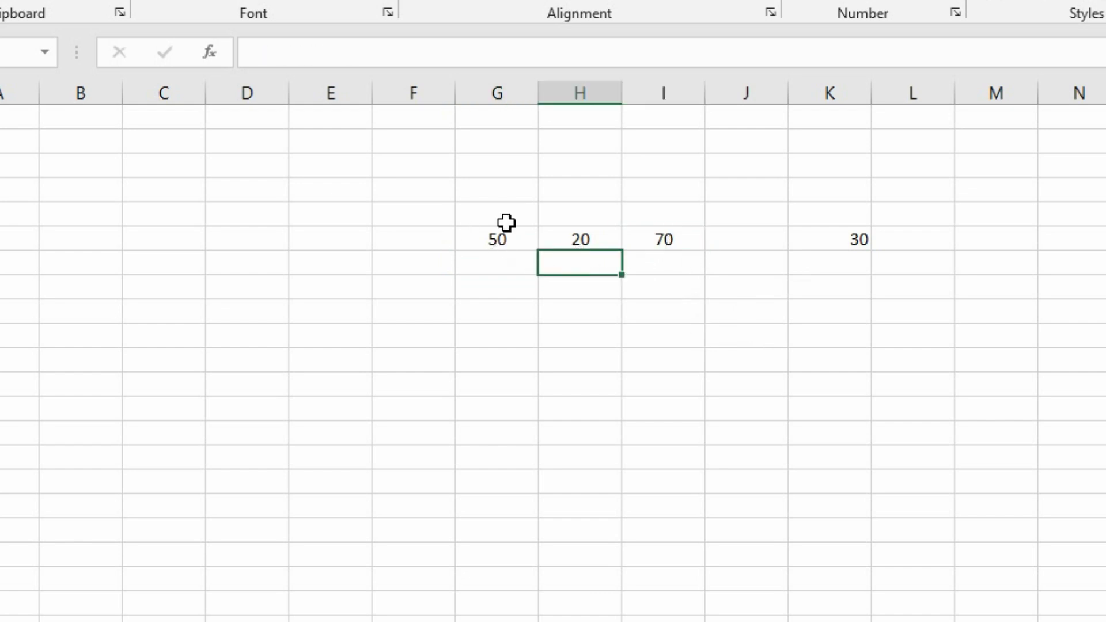
left_click(666, 236)
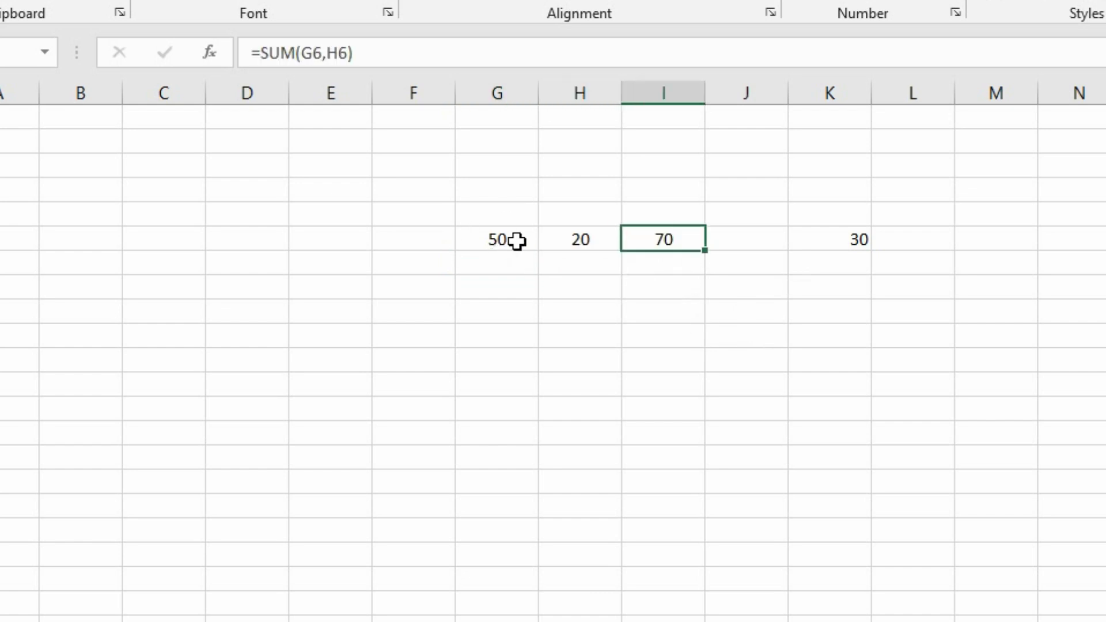
left_click(482, 243)
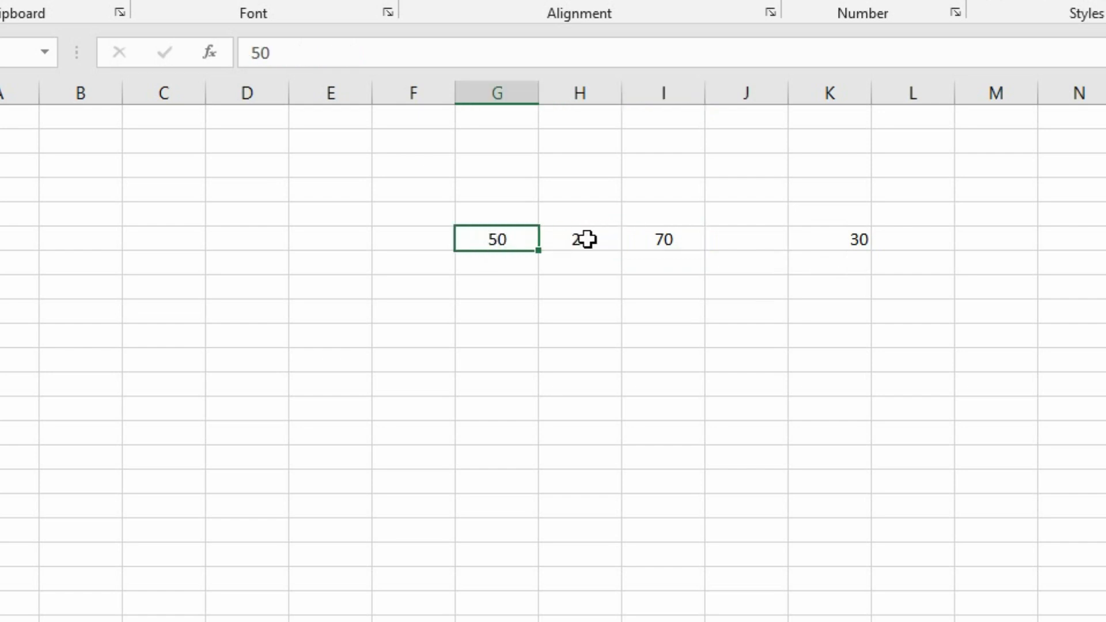
left_click(861, 243)
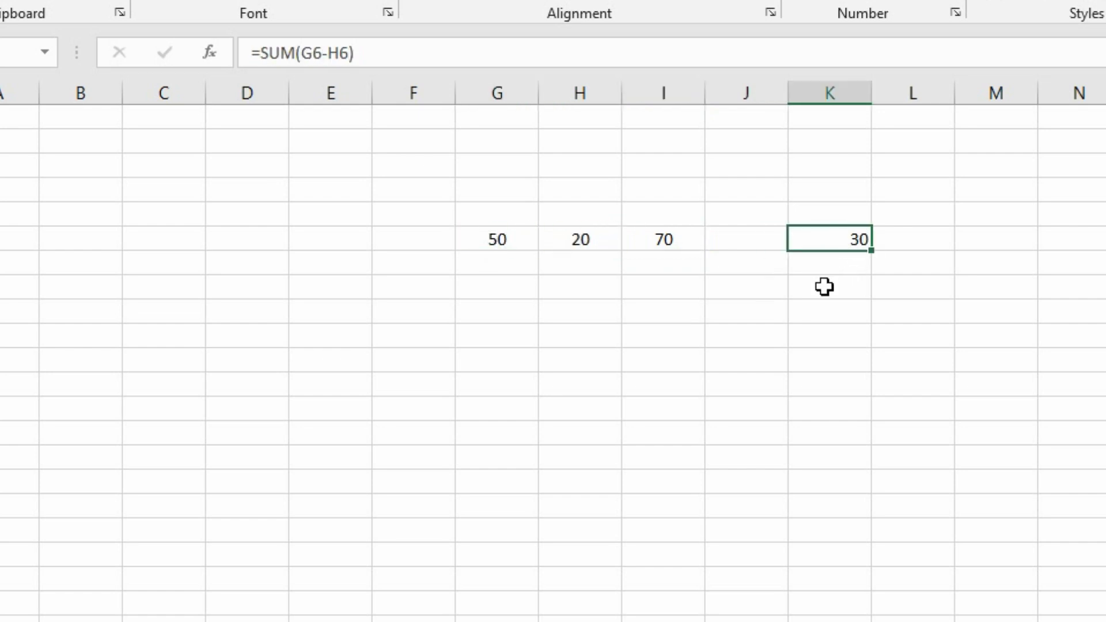
left_click(577, 237)
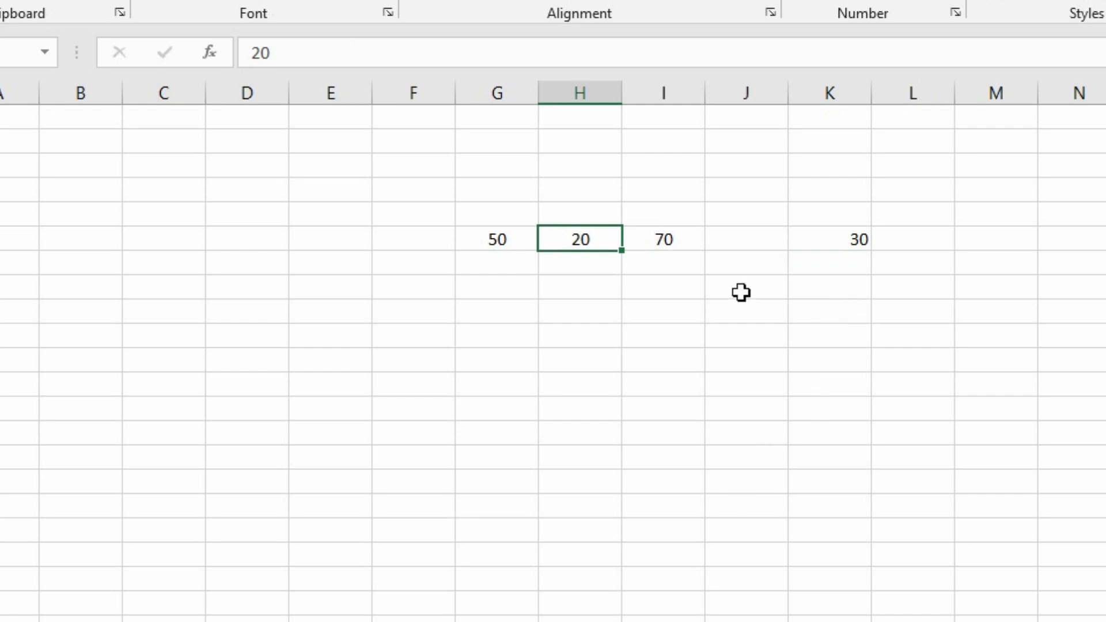
left_click(700, 302)
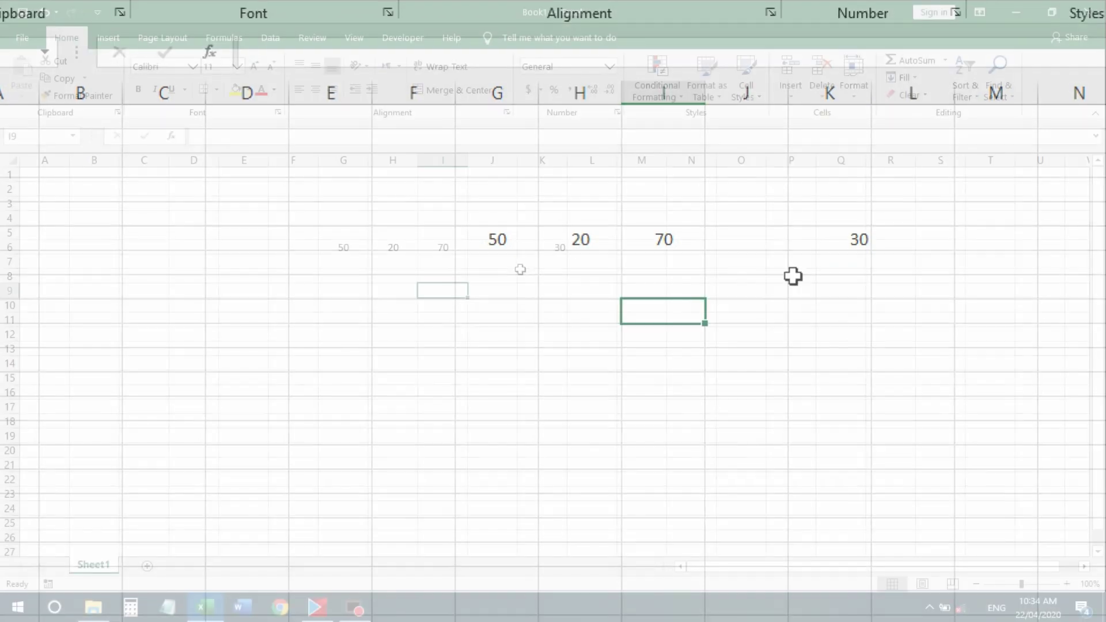